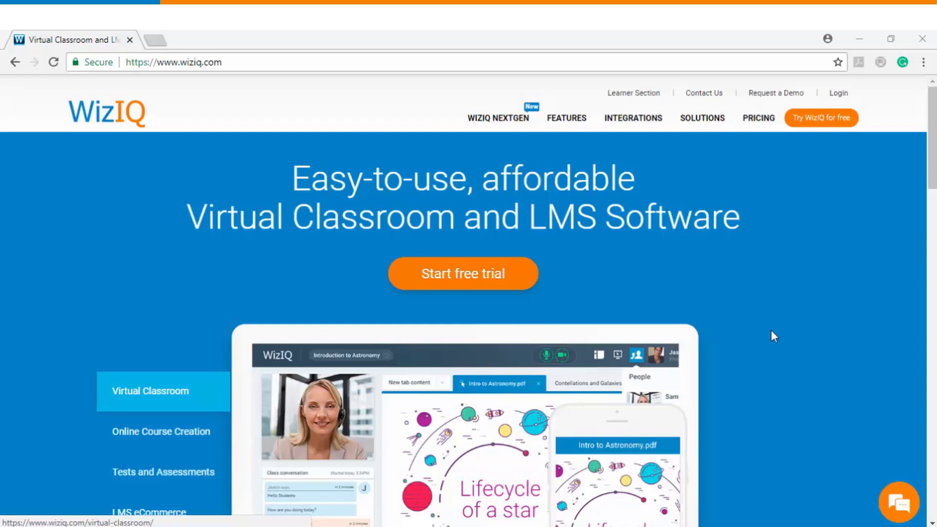
Go to WizIQ's Moodle Plugin integration page.
click(771, 331)
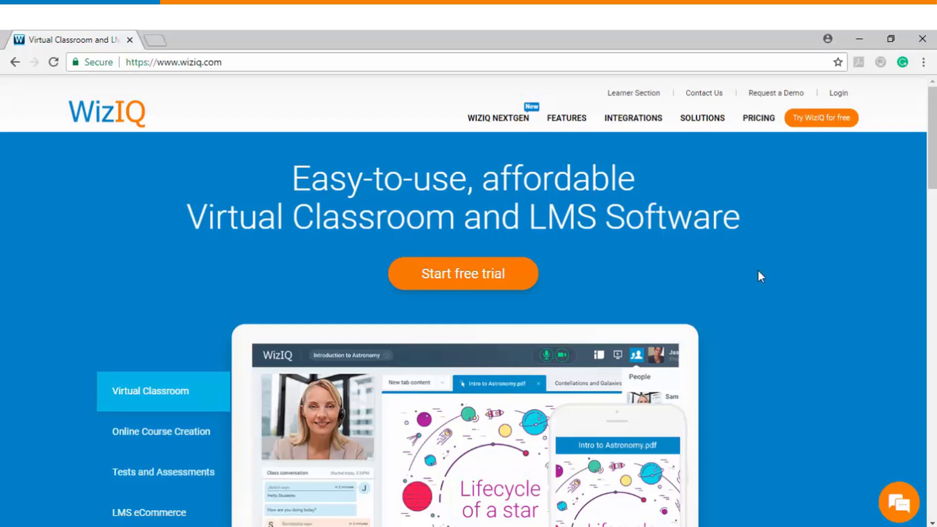
mouse_move(626, 126)
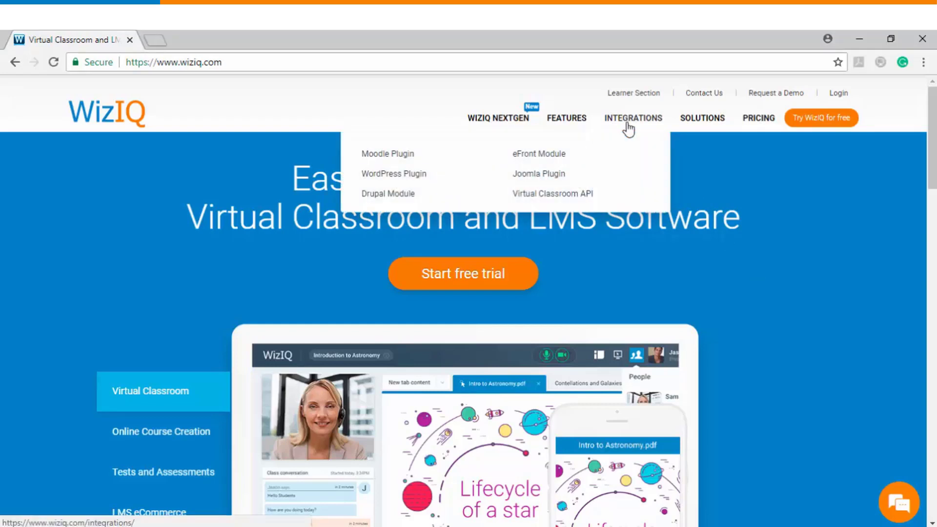
click(400, 159)
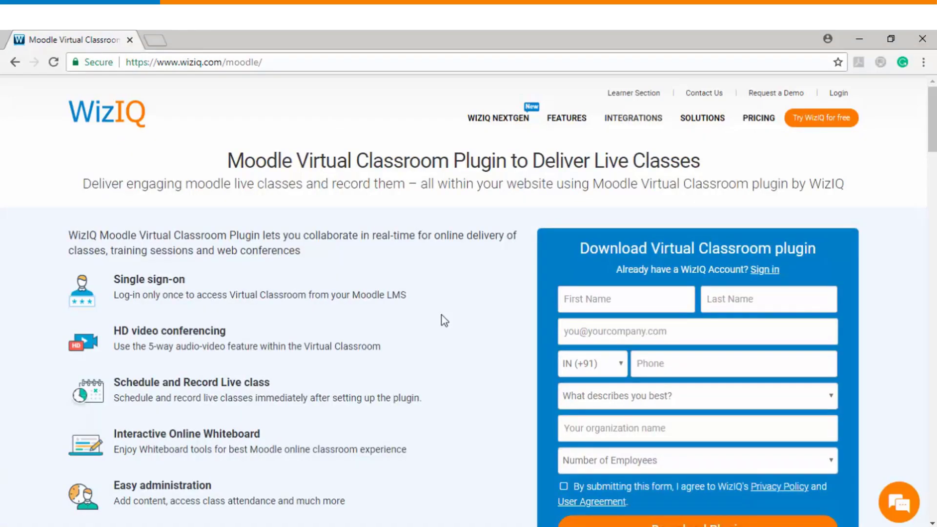
Fill in the sign-up form with the user's first name, last name, e-mail and phone, then submit it to request the plugin.
click(603, 299)
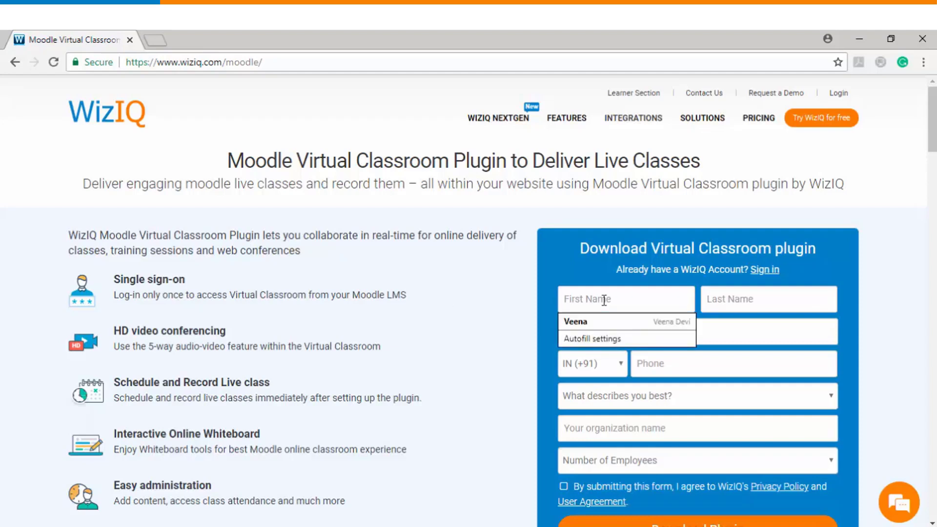
key(Tab)
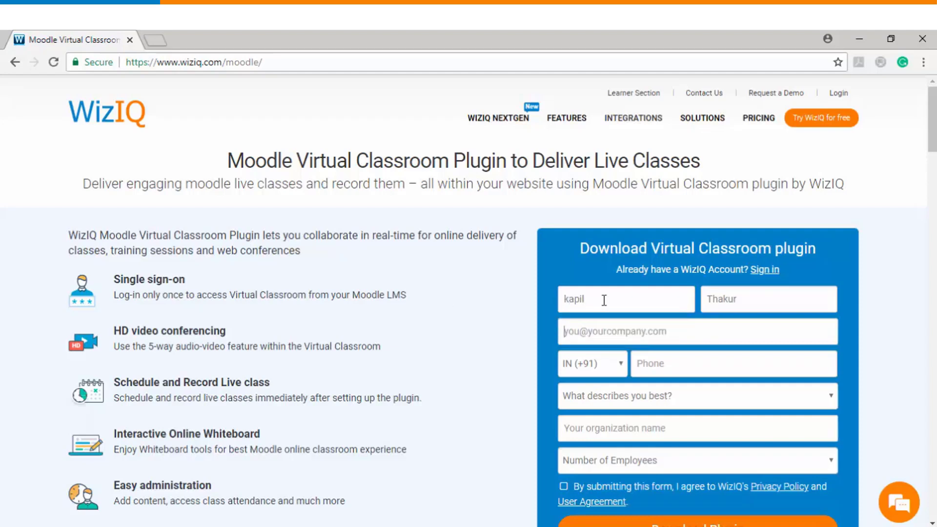
key(ctrl+v)
click(713, 358)
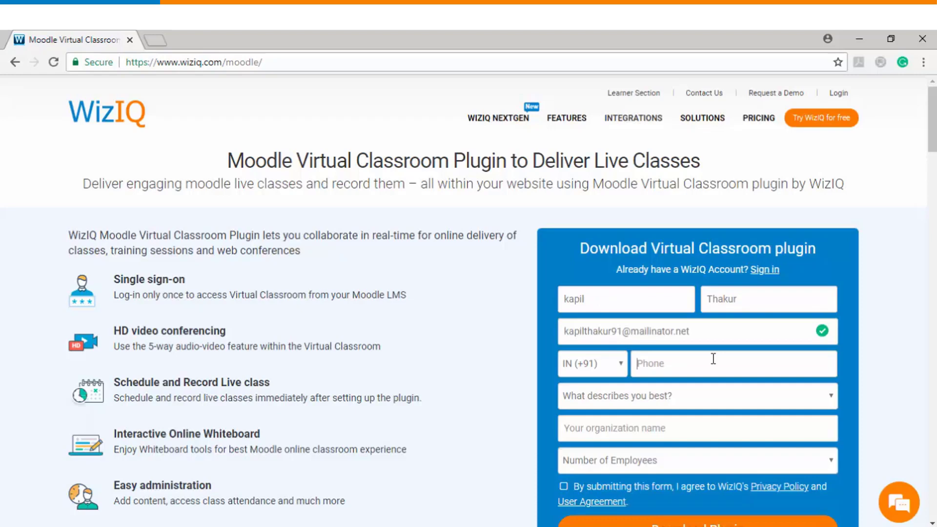
text(1111111111)
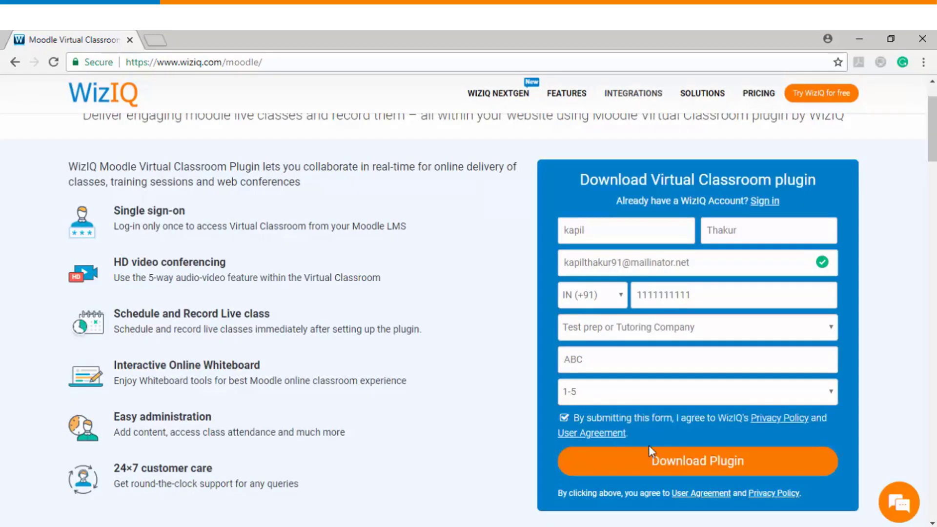
click(681, 463)
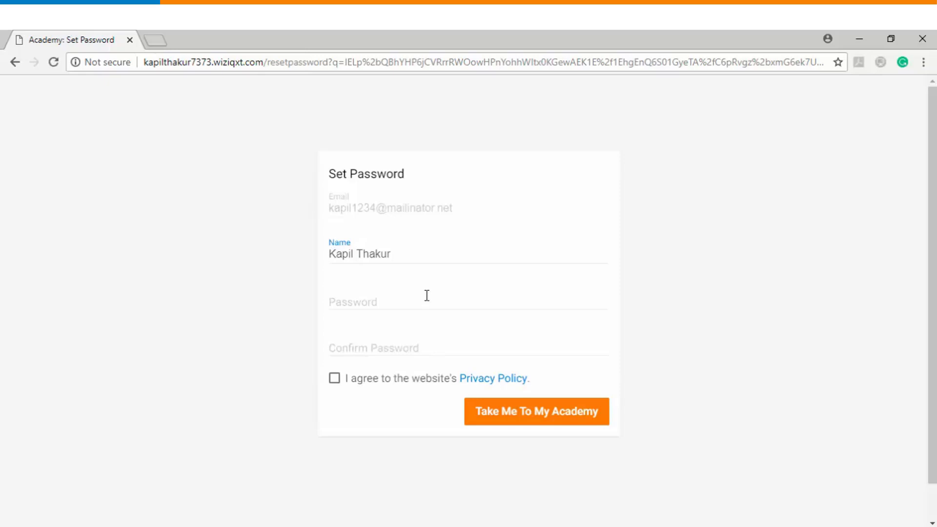
Enter and confirm the new academy password, accept the Privacy Policy, and continue into the academy.
click(427, 295)
key(Tab)
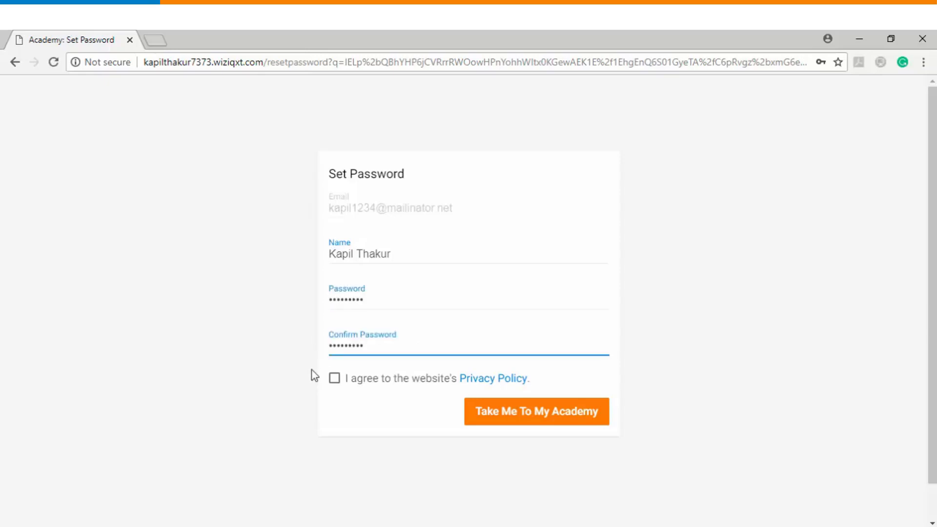
click(337, 380)
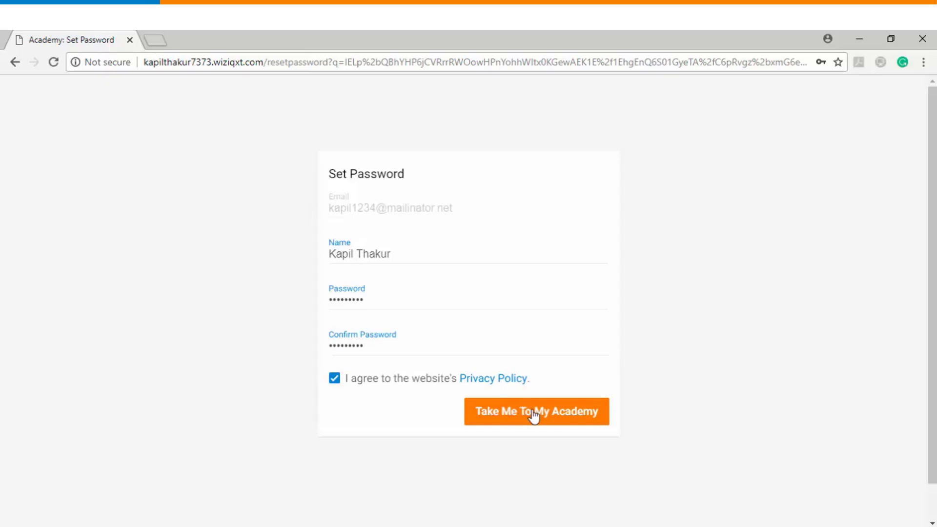
click(533, 414)
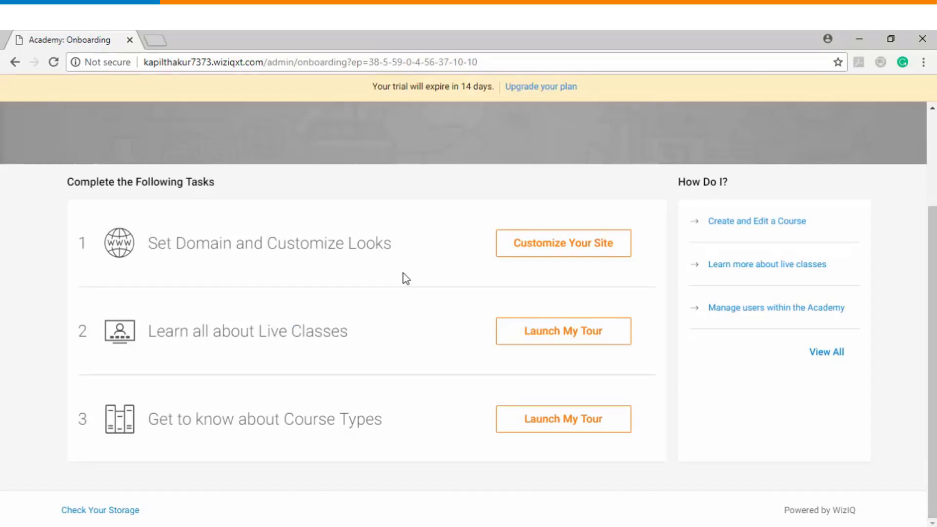
Open Customize Your Site and review the prefilled academy name and domain.
click(575, 247)
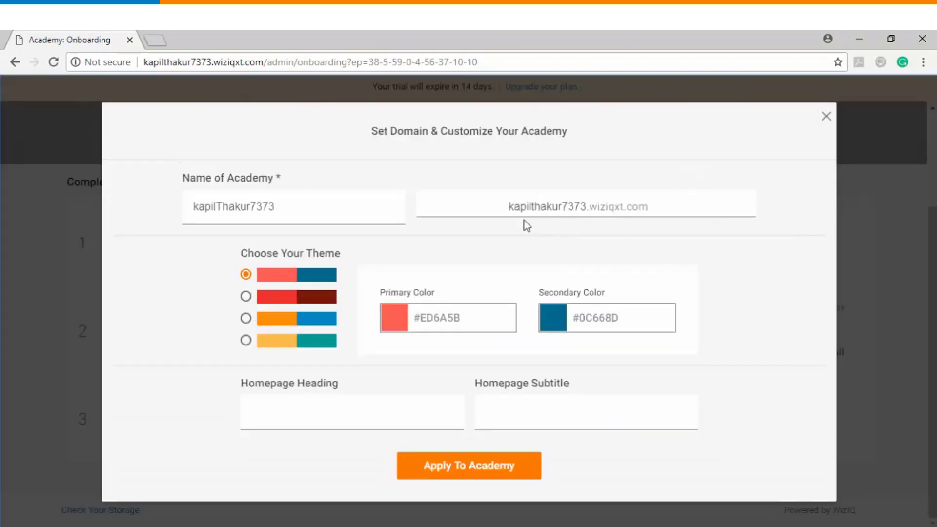
click(286, 205)
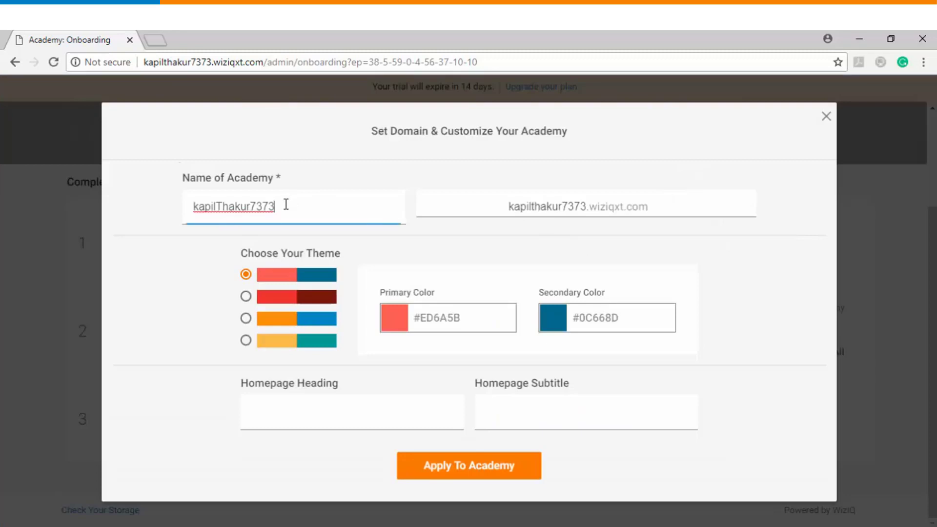
click(570, 210)
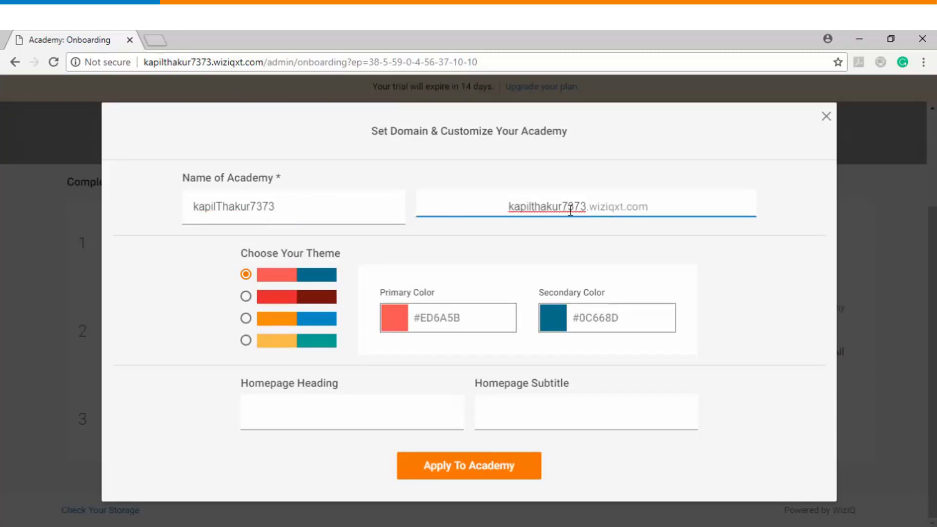
Apply the customization to the academy, then open Academy Settings > API & Plugins.
click(465, 469)
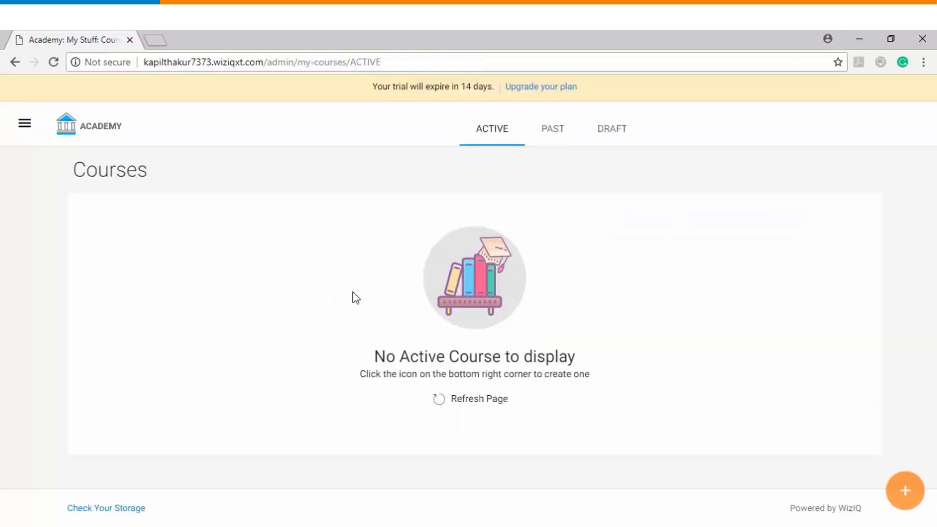
click(22, 127)
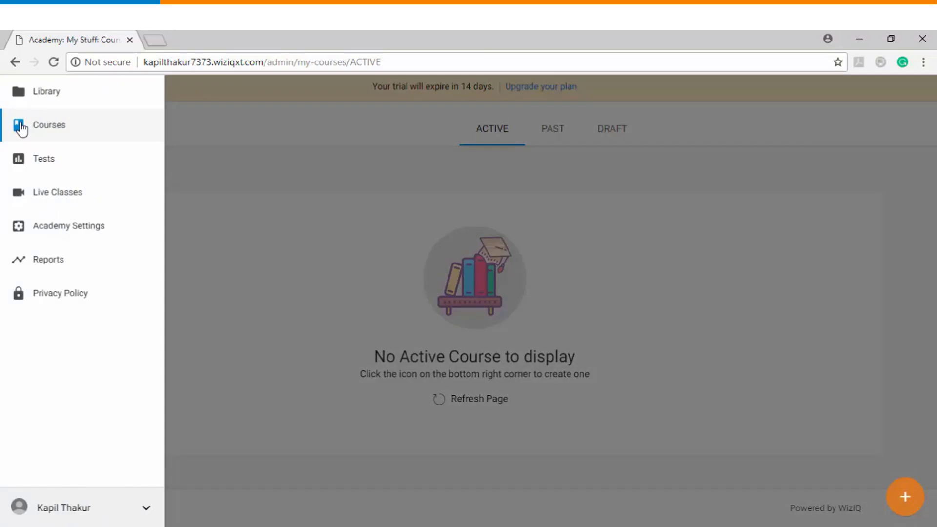
click(74, 233)
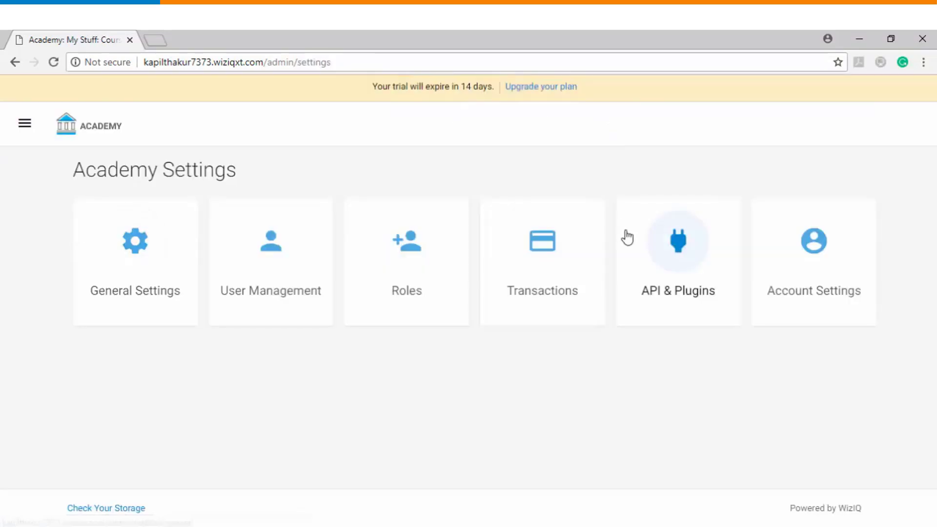
click(667, 255)
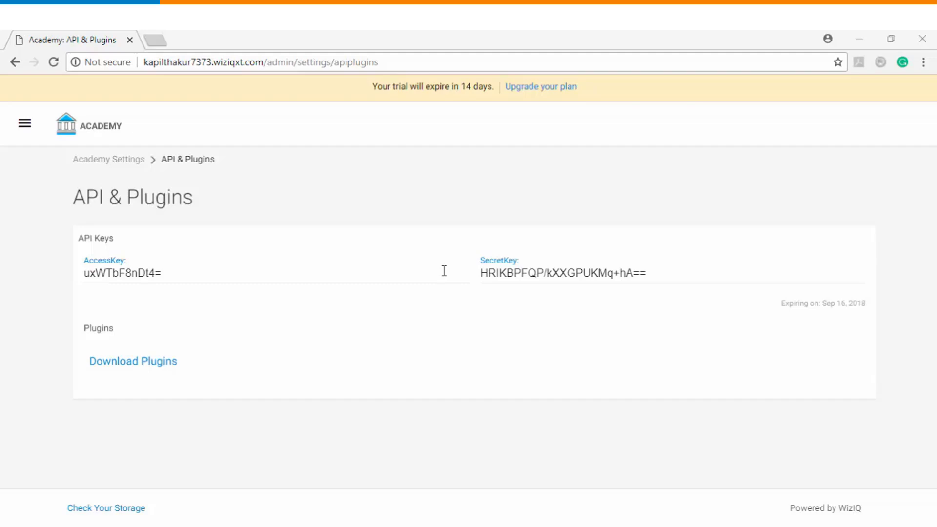
Download the Moodle plugin as moodle.zip and confirm it in the Downloads folder.
click(502, 292)
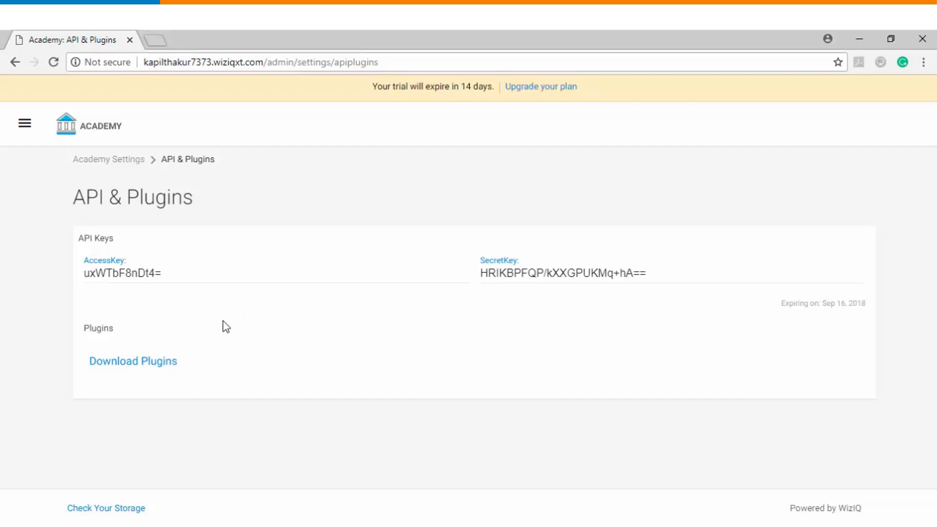
click(155, 367)
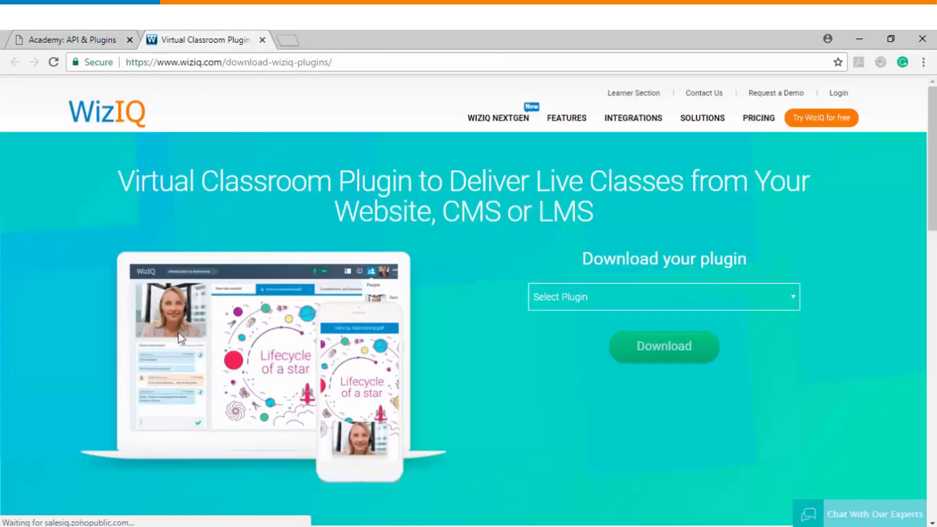
click(615, 307)
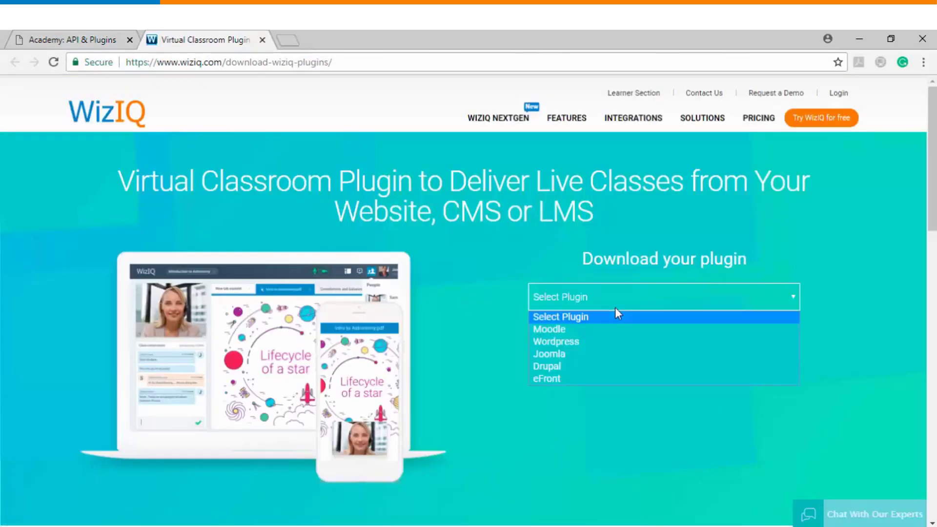
click(584, 329)
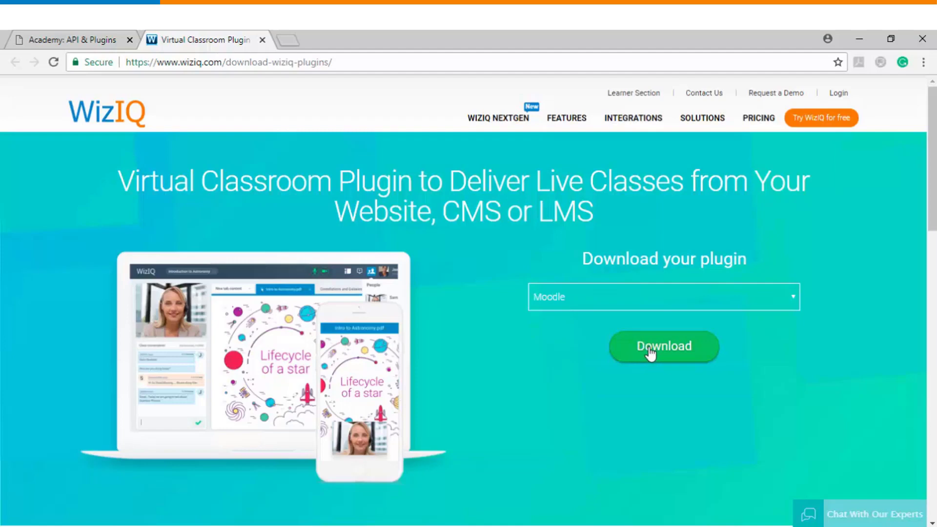
click(651, 352)
click(122, 511)
click(189, 469)
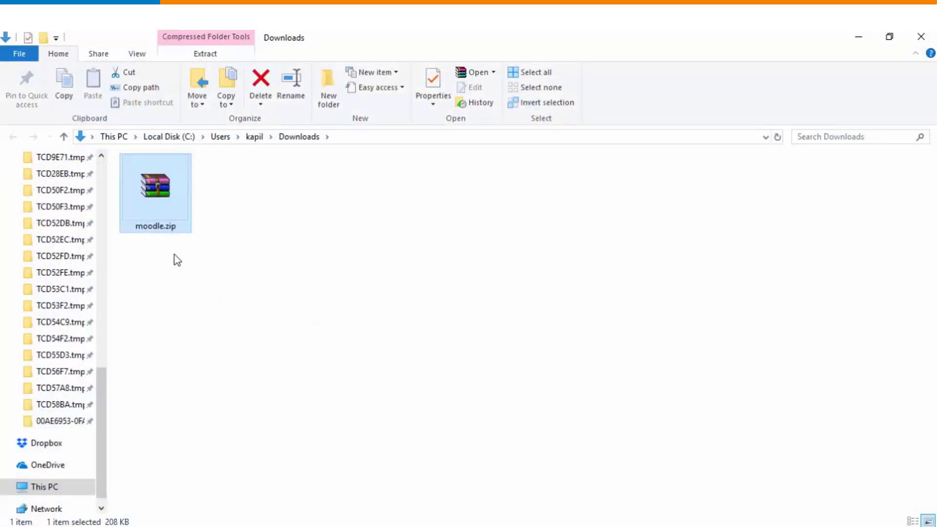
key(alt+Tab)
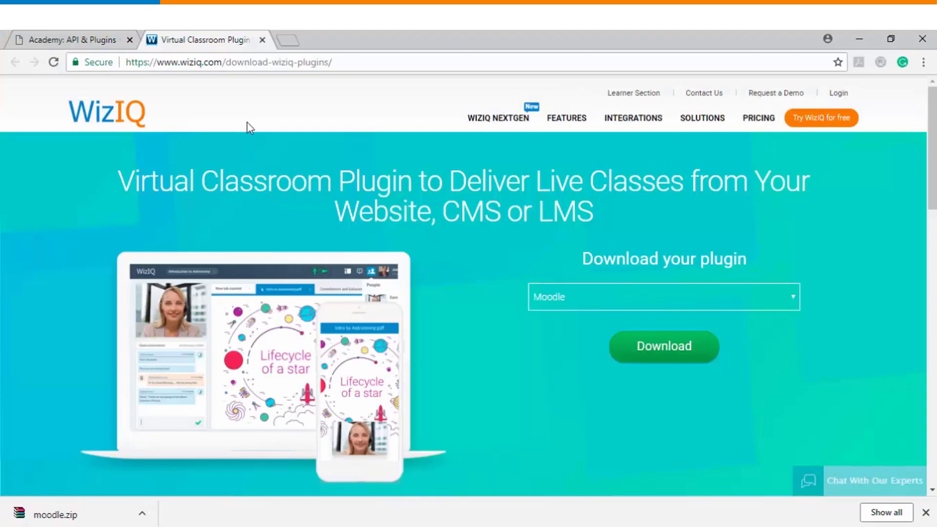
Load demo.wiziq.com/moodle30/ in a new tab and go to its log-in page.
click(287, 41)
text(demo.wiziq.com/moodle30/)
key(Return)
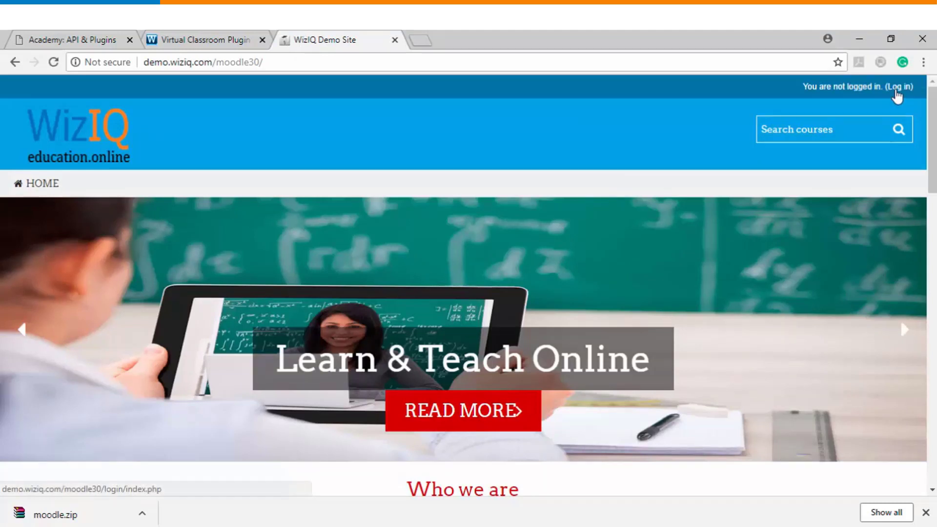
click(897, 92)
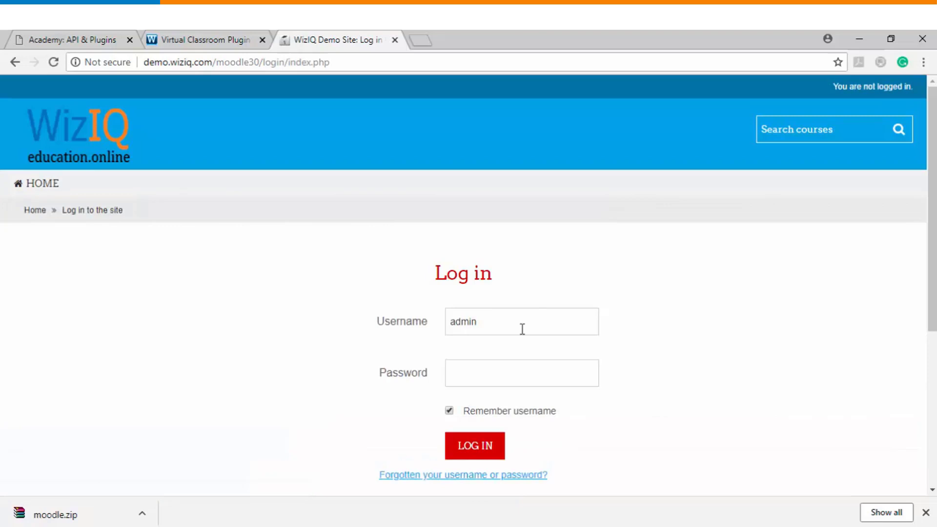
Log in to the Moodle demo site with the saved administrator account.
click(522, 330)
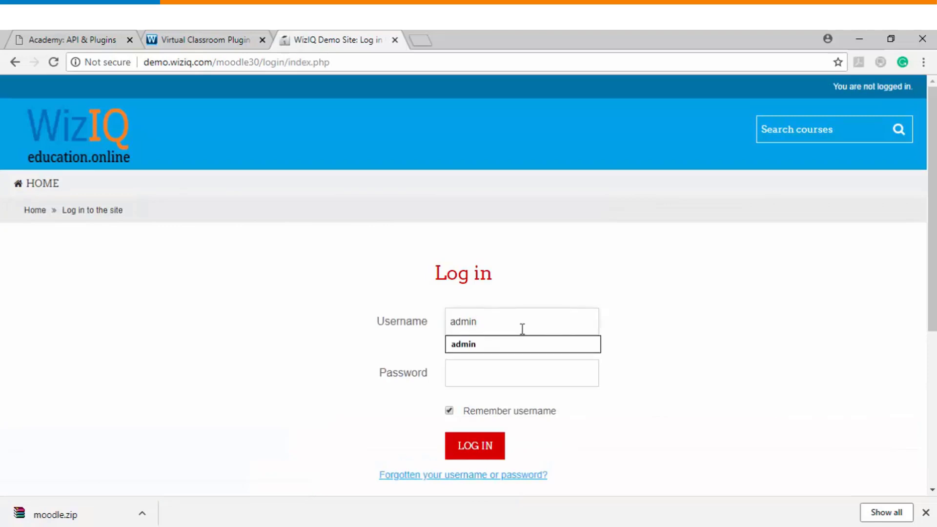
click(523, 344)
click(456, 442)
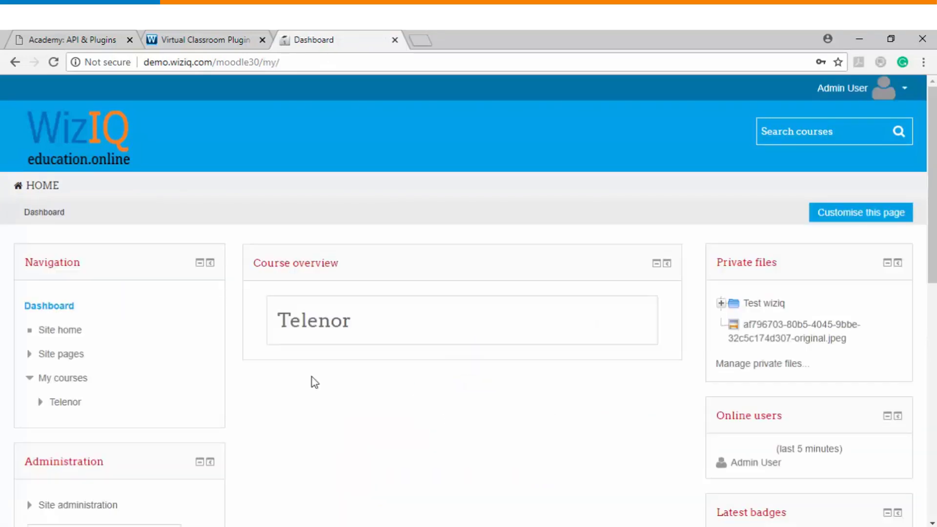
Navigate to Site administration > Plugins > Install plugins.
scroll(311, 379, down, 4)
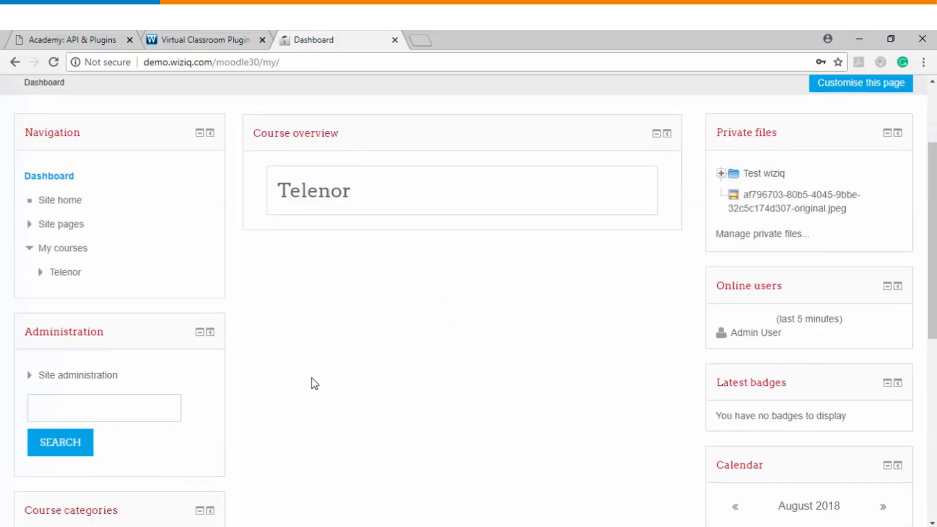
scroll(296, 365, down, 1)
scroll(293, 364, down, 3)
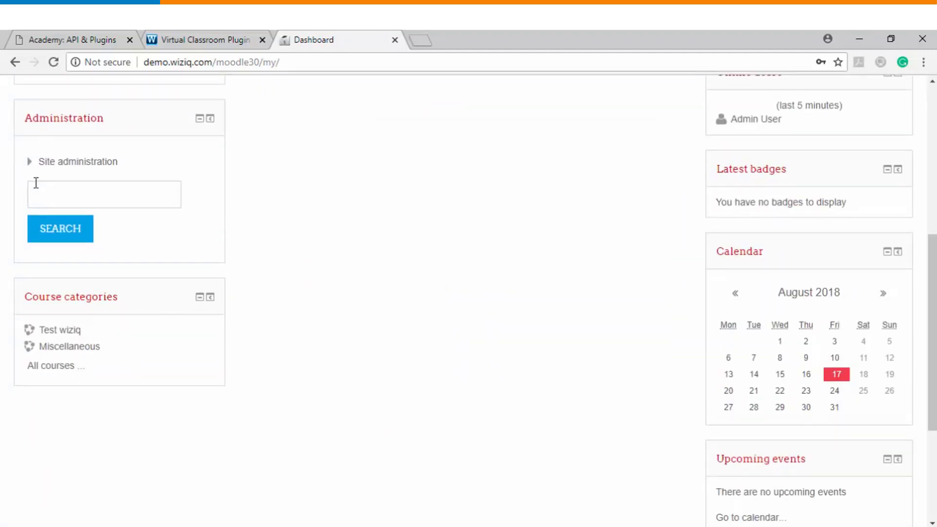
click(29, 168)
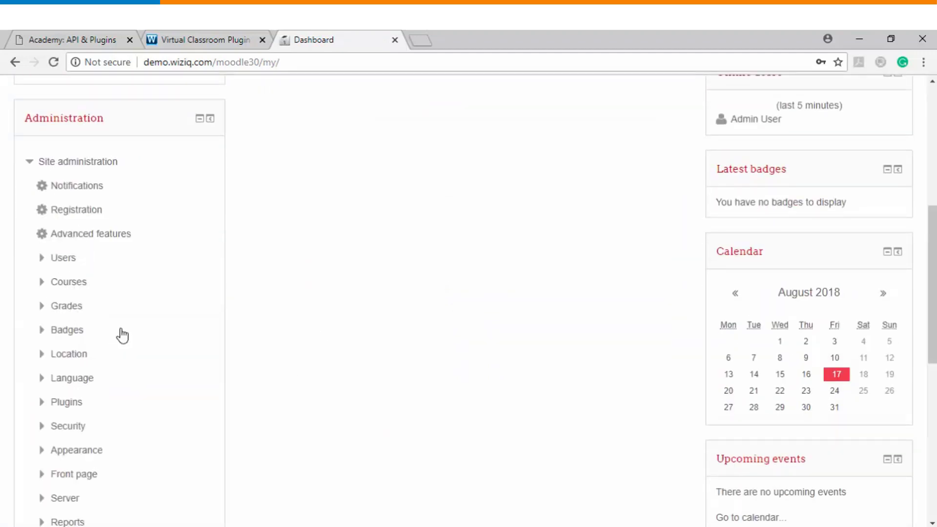
scroll(119, 335, down, 2)
click(54, 335)
scroll(123, 339, down, 2)
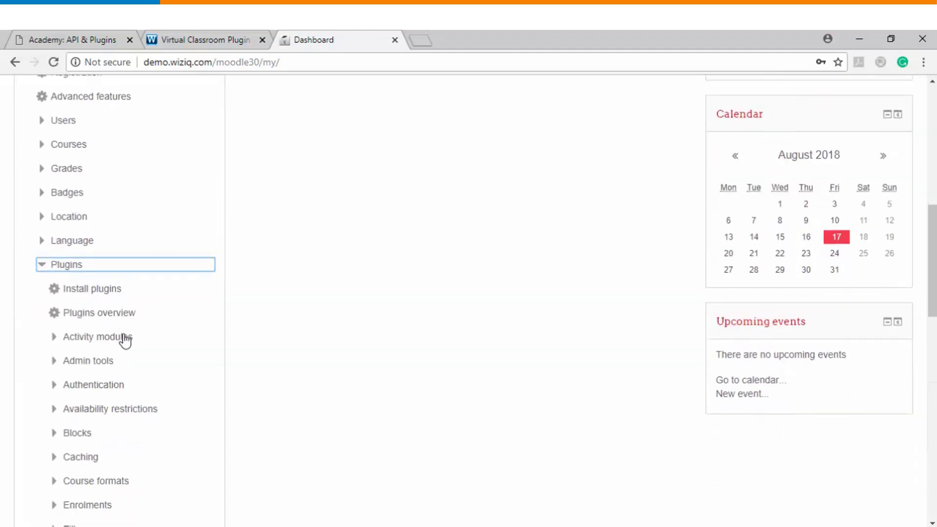
click(87, 291)
scroll(466, 393, down, 4)
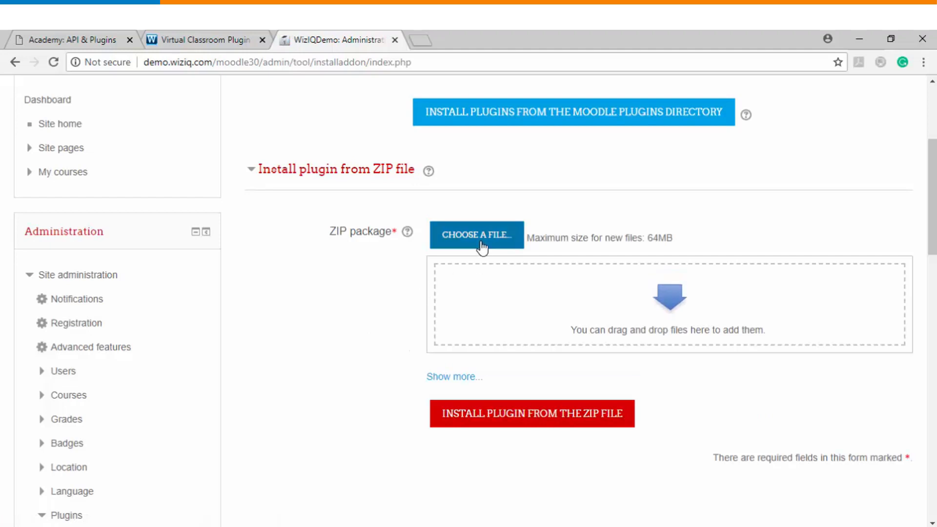
Upload moodle.zip from Downloads as the ZIP package.
click(481, 244)
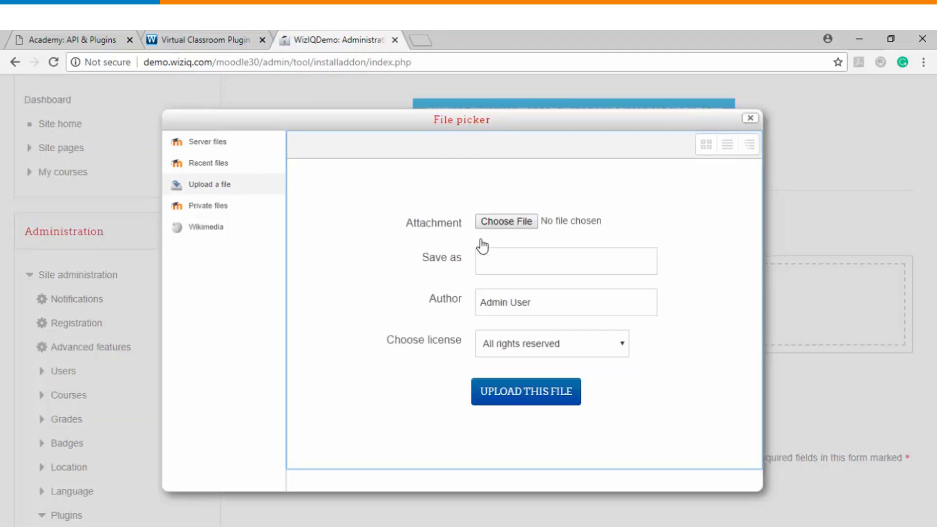
click(505, 223)
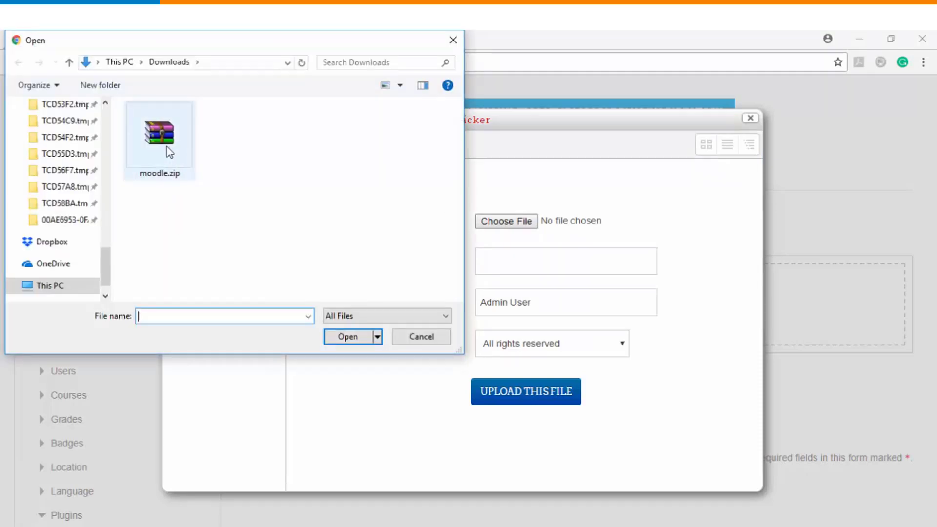
double_click(167, 147)
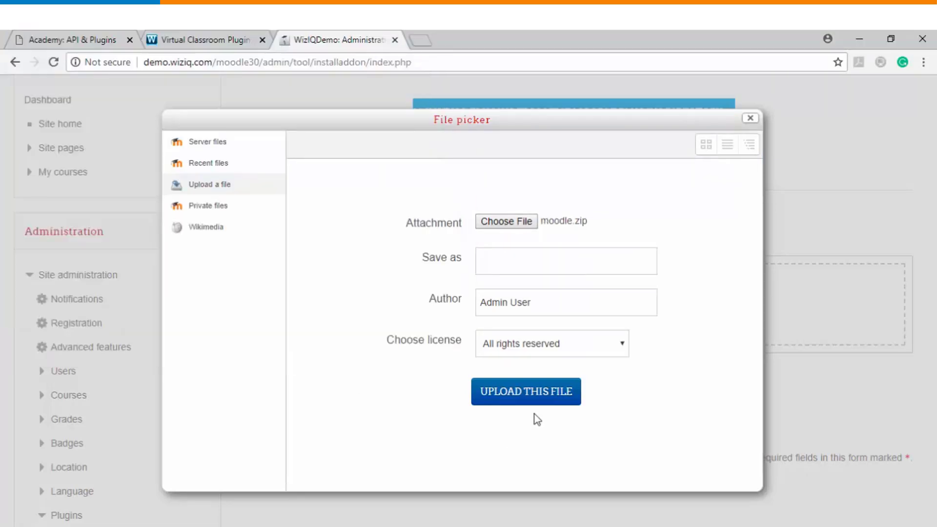
click(521, 402)
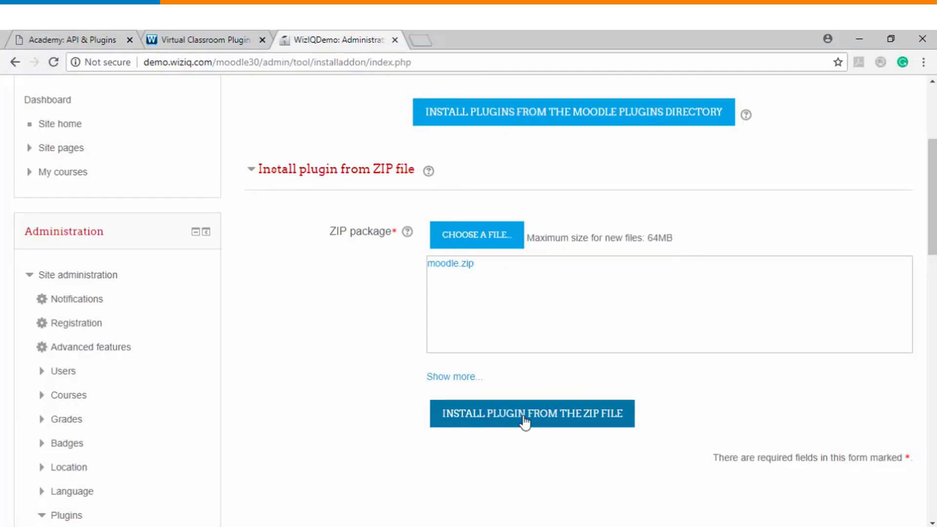
Install the wiziq plugin from the ZIP, pass validation, and upgrade the Moodle database.
click(524, 420)
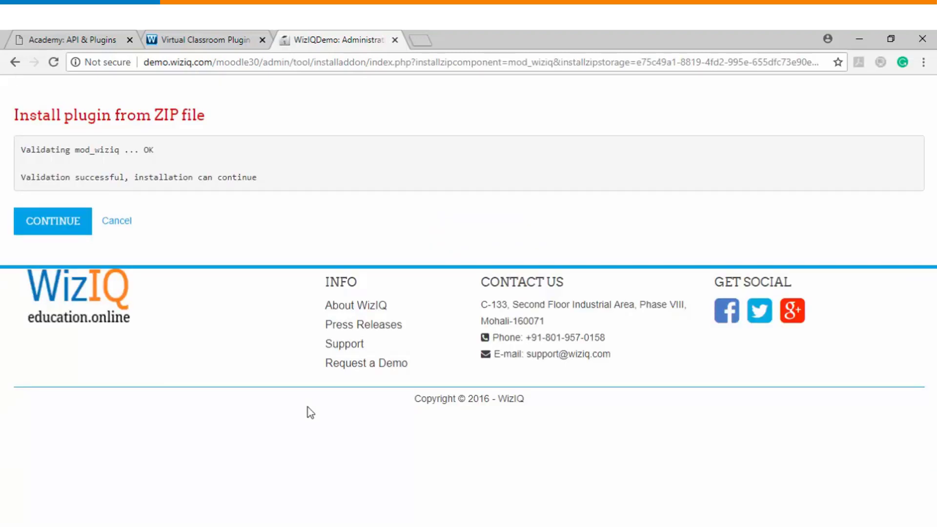
click(69, 230)
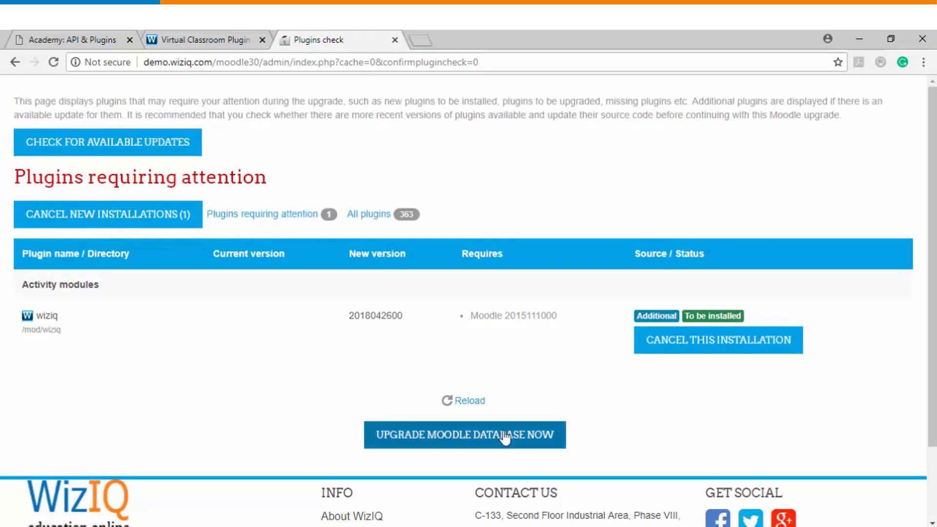
click(466, 438)
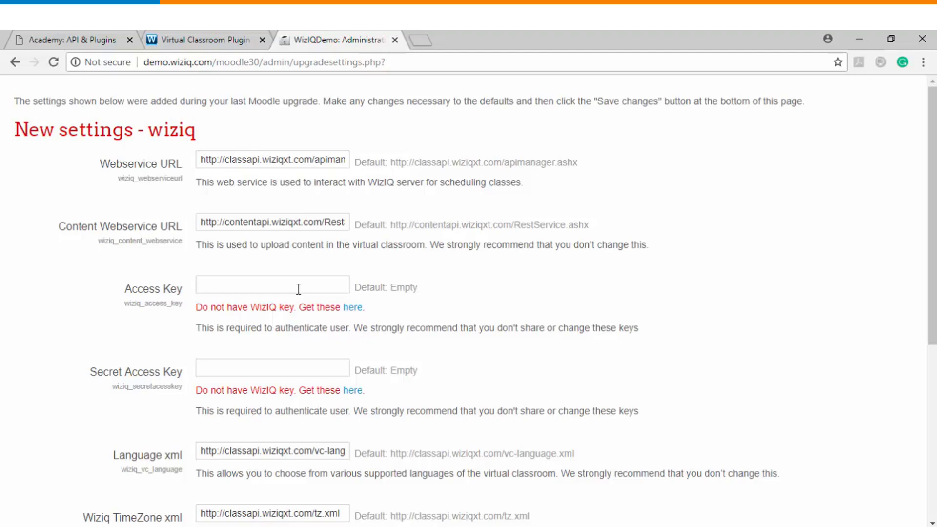
Copy the WizIQ access key and paste it into Moodle's Access Key field.
click(262, 39)
click(73, 38)
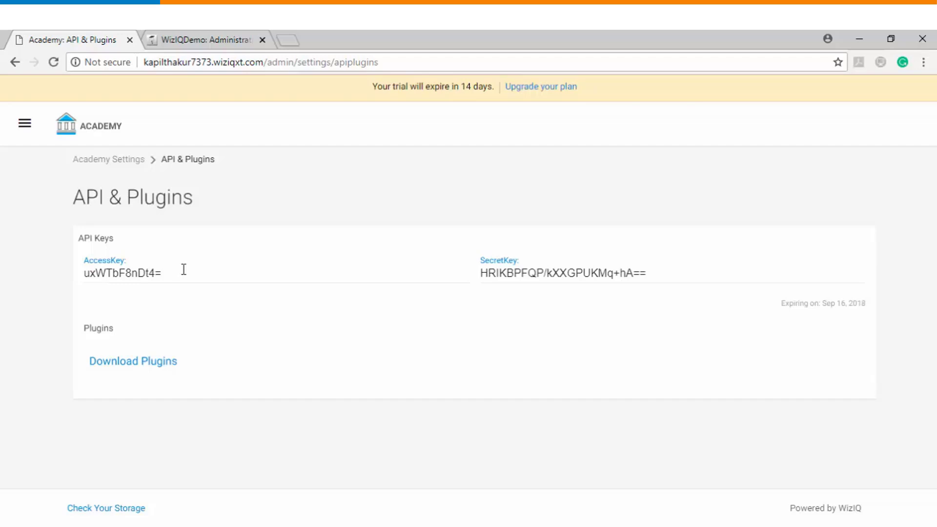
drag(183, 270, 88, 268)
key(ctrl+c)
key(ctrl+Tab)
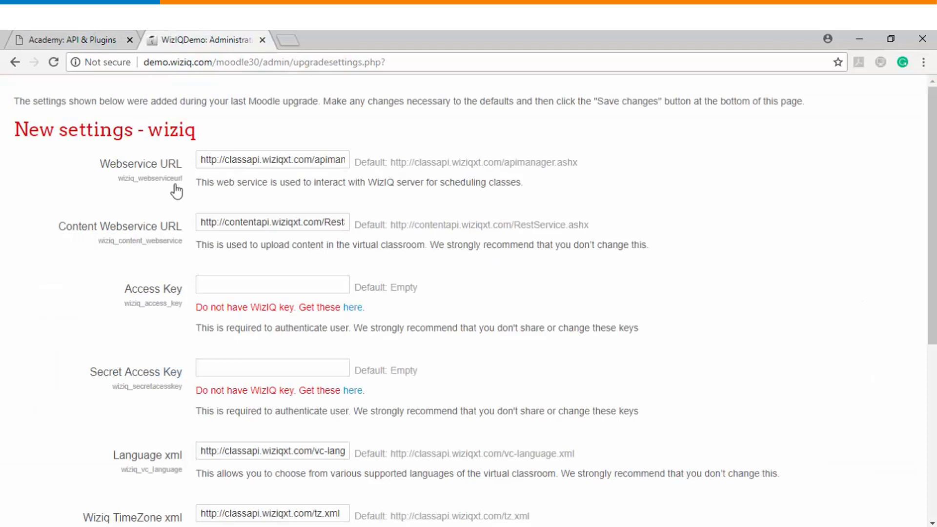
click(204, 287)
key(ctrl+v)
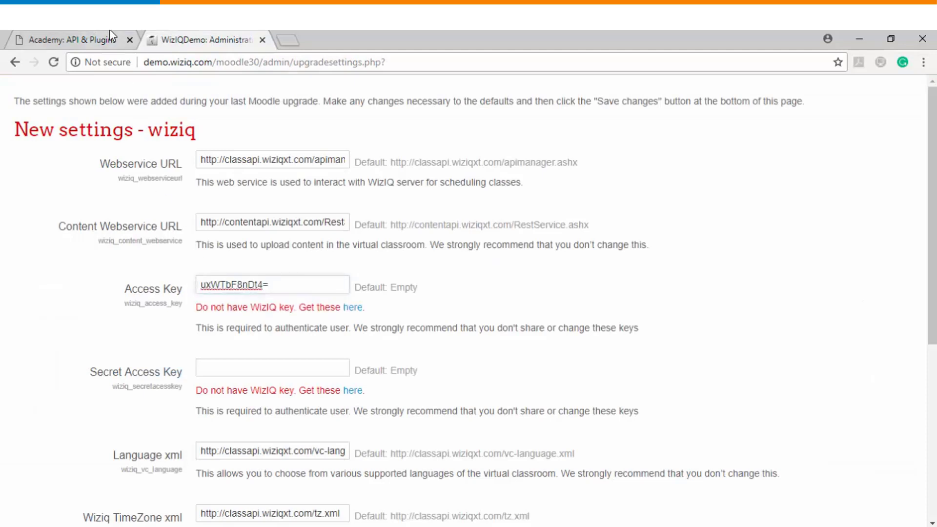
Paste the WizIQ secret key into Secret Access Key and save the wiziq settings.
click(110, 36)
drag(656, 270, 481, 271)
key(ctrl+c)
key(ctrl+Tab)
click(273, 368)
key(ctrl+v)
scroll(558, 384, down, 3)
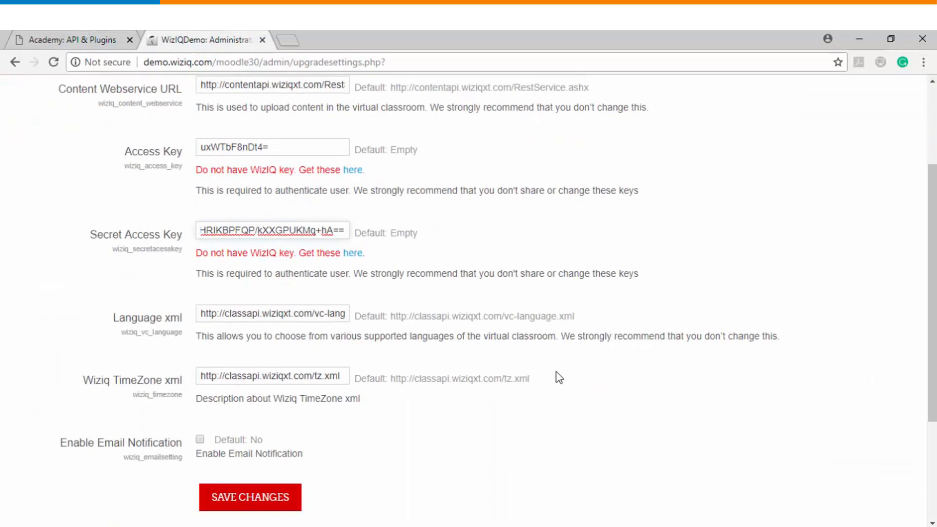
click(244, 498)
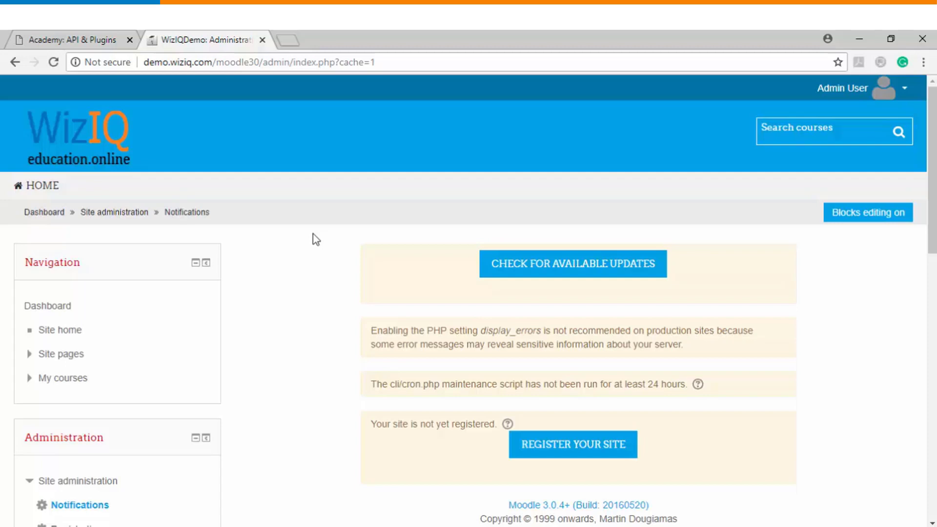
scroll(317, 239, down, 5)
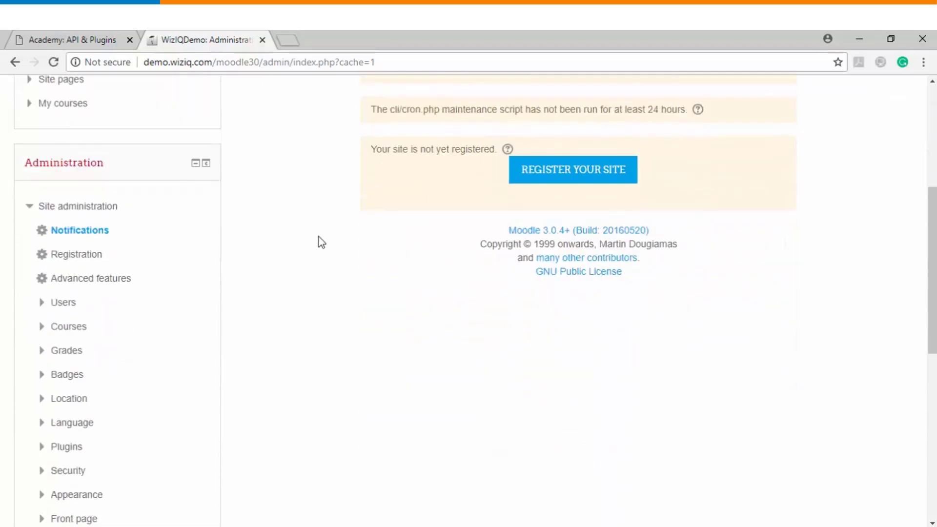
scroll(319, 282, down, 3)
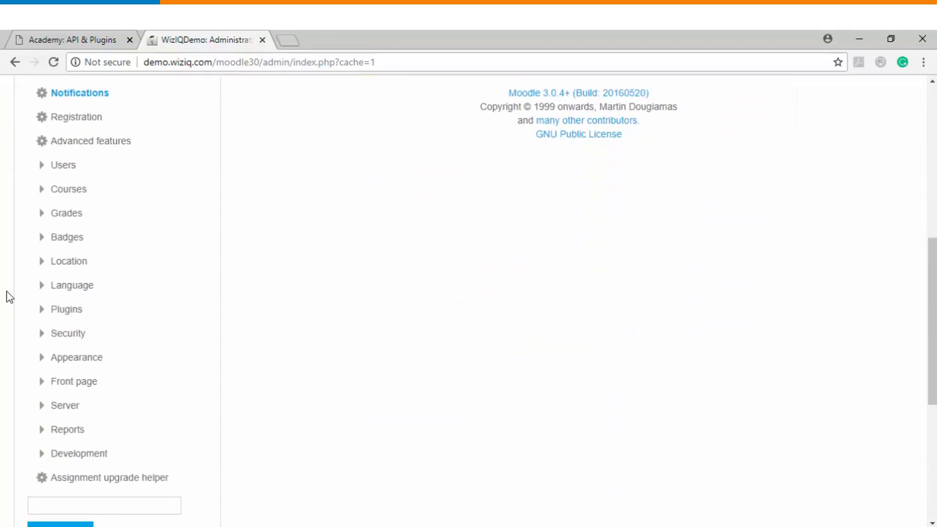
click(41, 314)
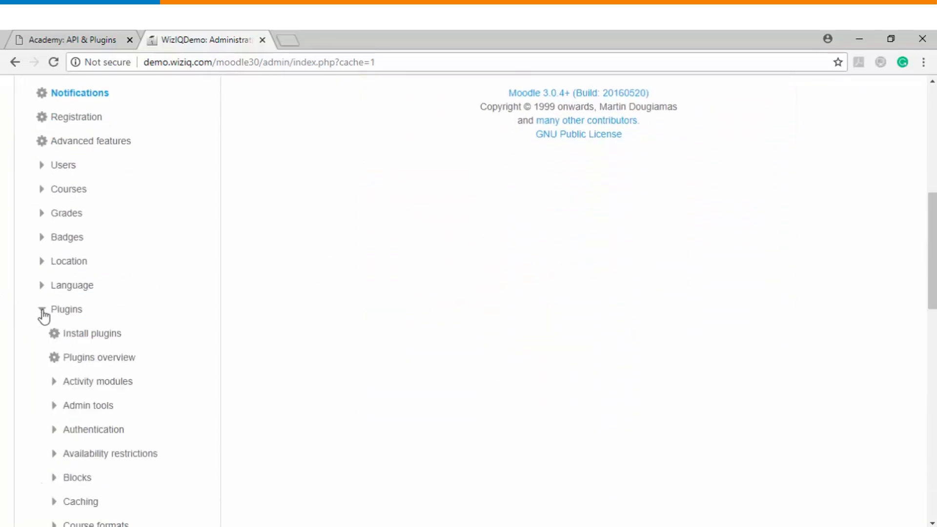
click(95, 360)
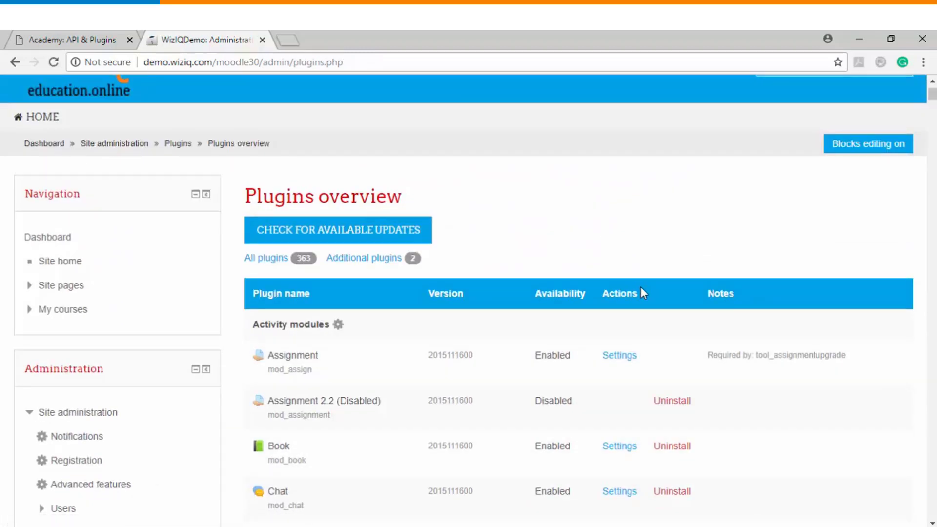
scroll(708, 356, down, 5)
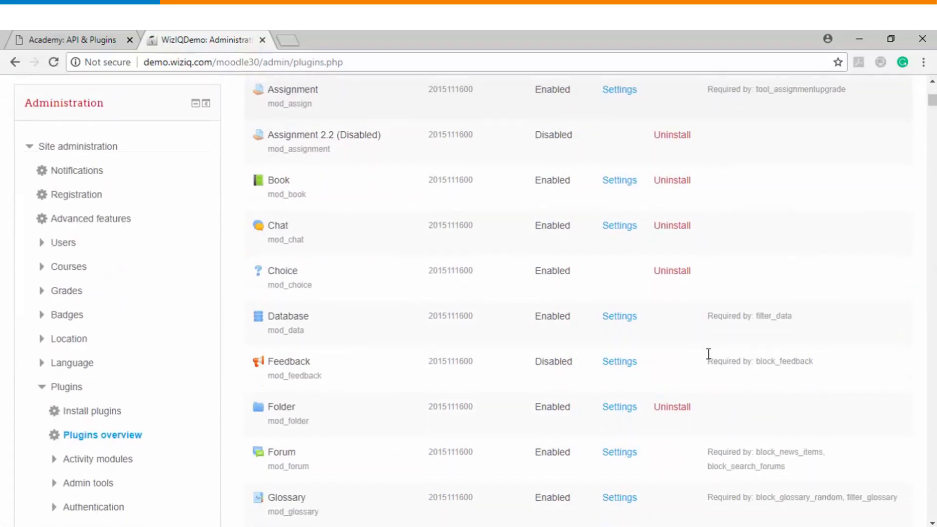
scroll(730, 355, down, 12)
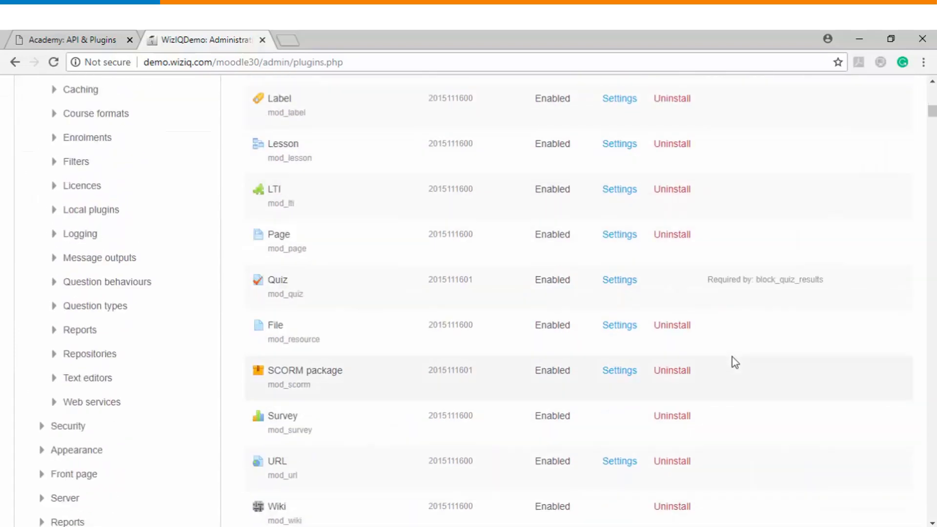
scroll(733, 360, down, 1)
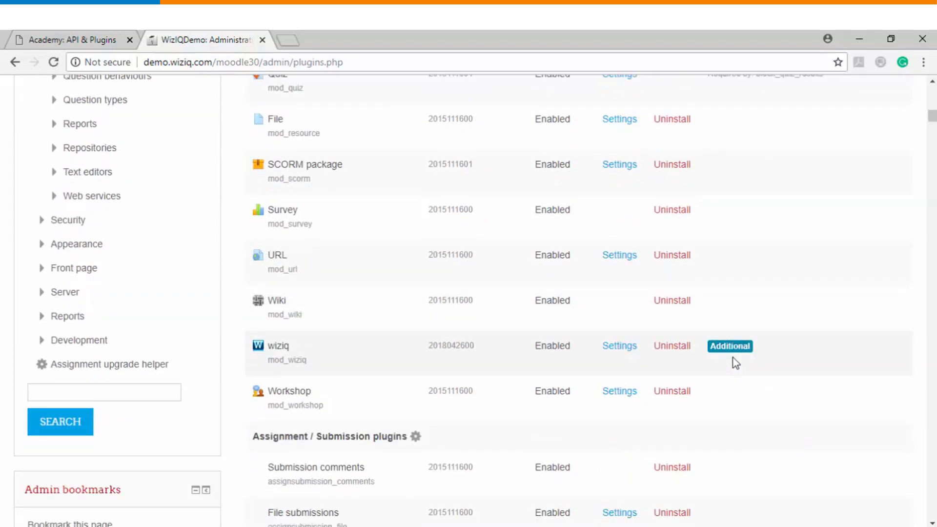
click(730, 347)
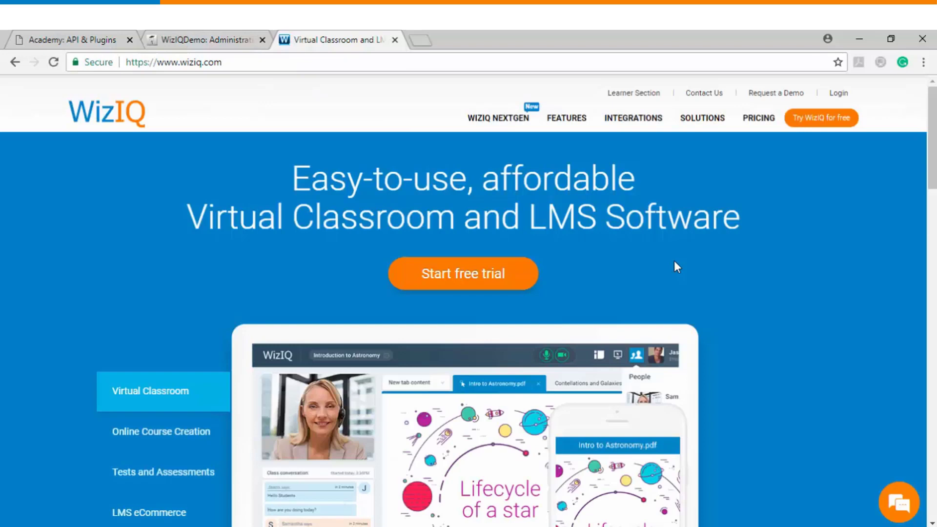